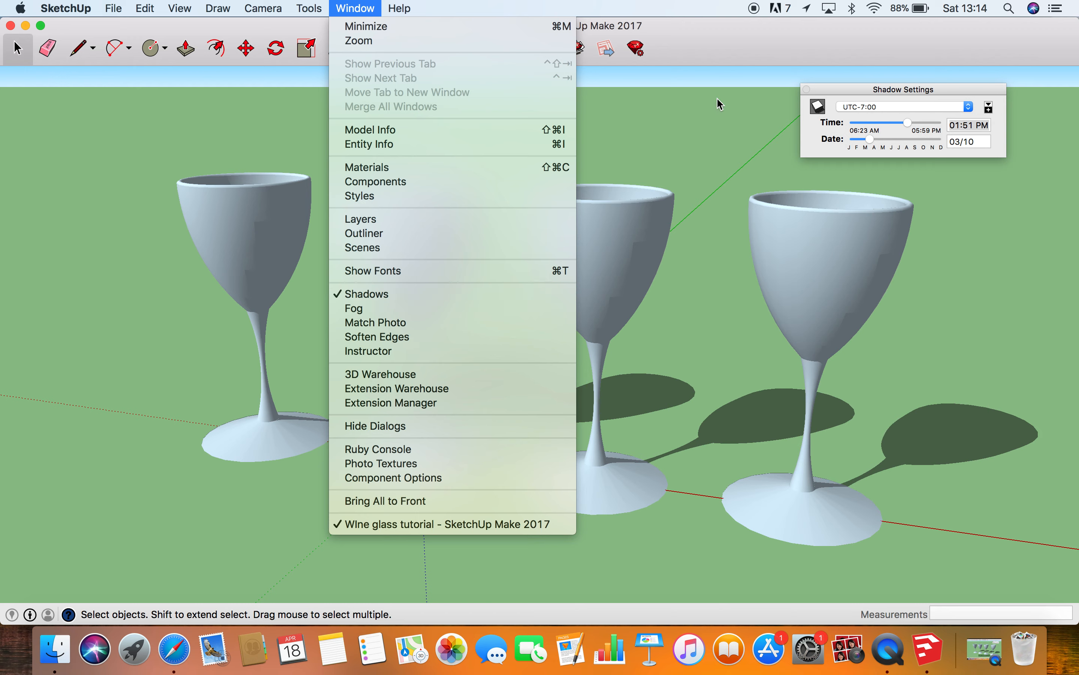
- Move the Shadow Settings window away from the glasses and open the Styles browser
{"action": "left_click", "coordinate": [717, 124]}
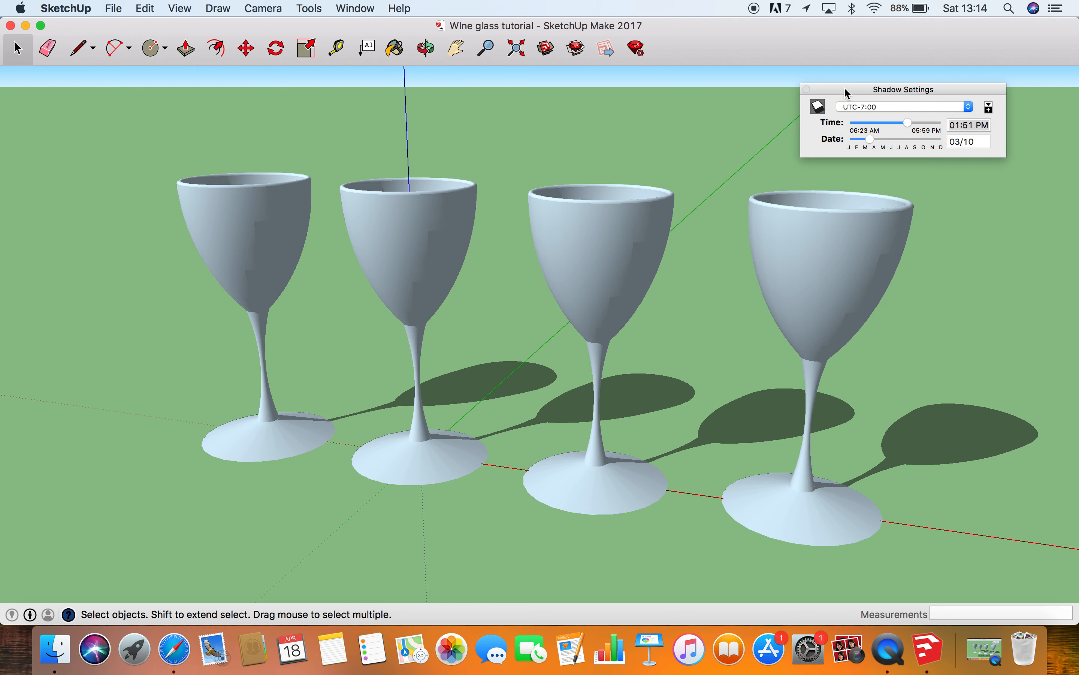
{"action": "left_click_drag", "start_coordinate": [847, 89], "coordinate": [861, 76]}
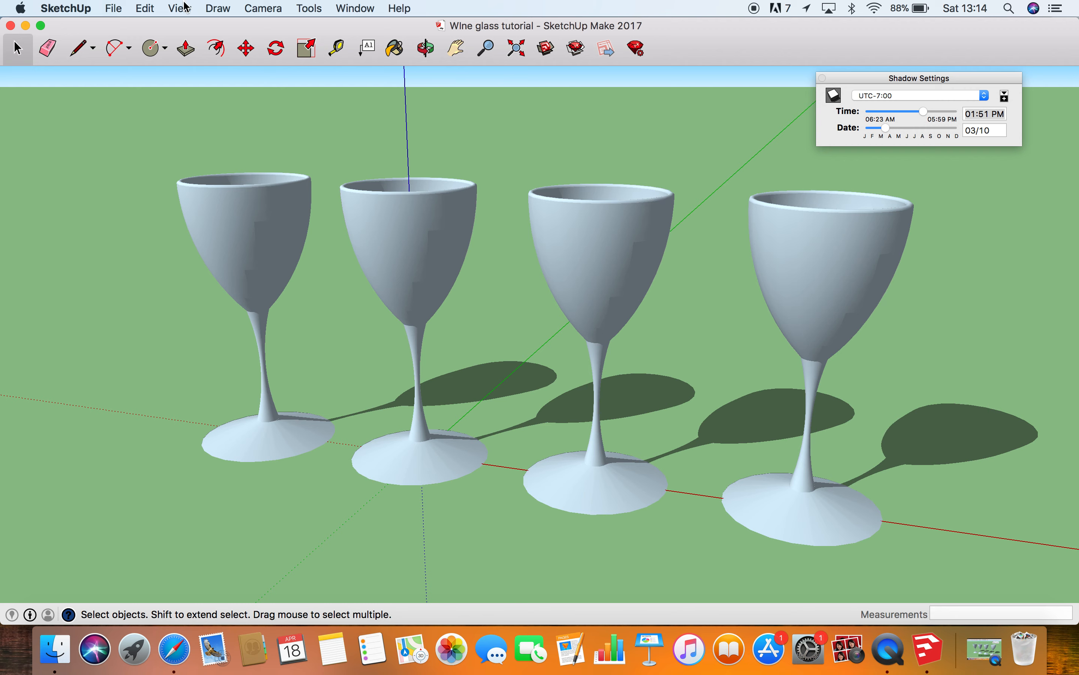
{"action": "left_click", "coordinate": [355, 8]}
{"action": "left_click", "coordinate": [373, 106]}
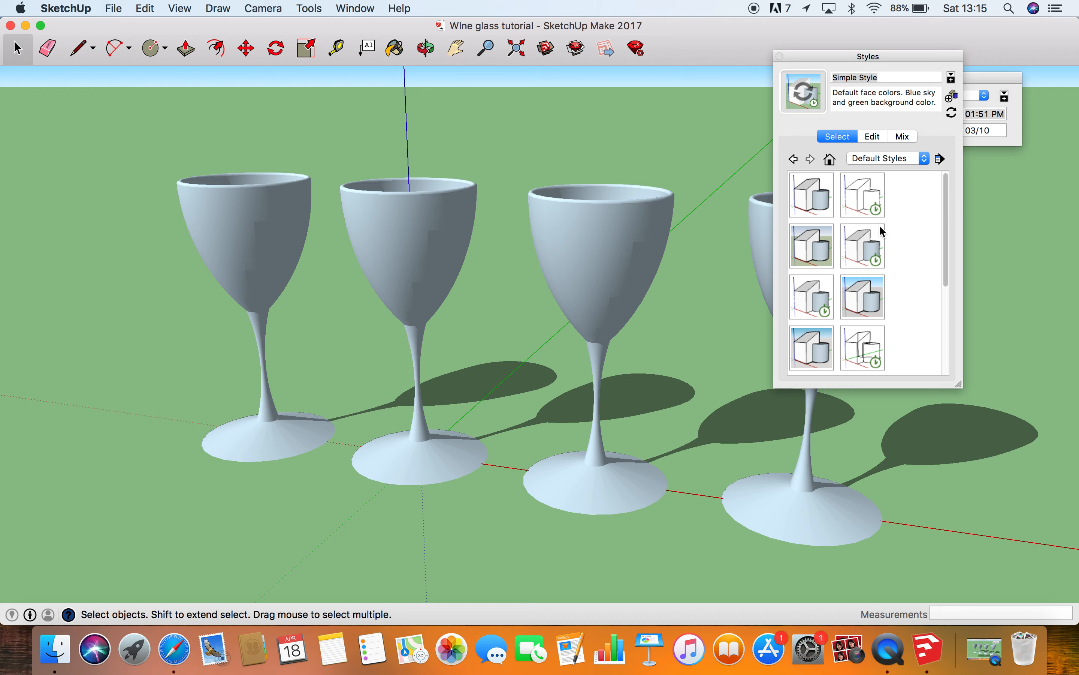
- Try the Construction Documentation, Landscape Architecture, Wireframe and 3D Printing styles on the wine glasses
{"action": "left_click", "coordinate": [870, 197]}
{"action": "left_click", "coordinate": [823, 194]}
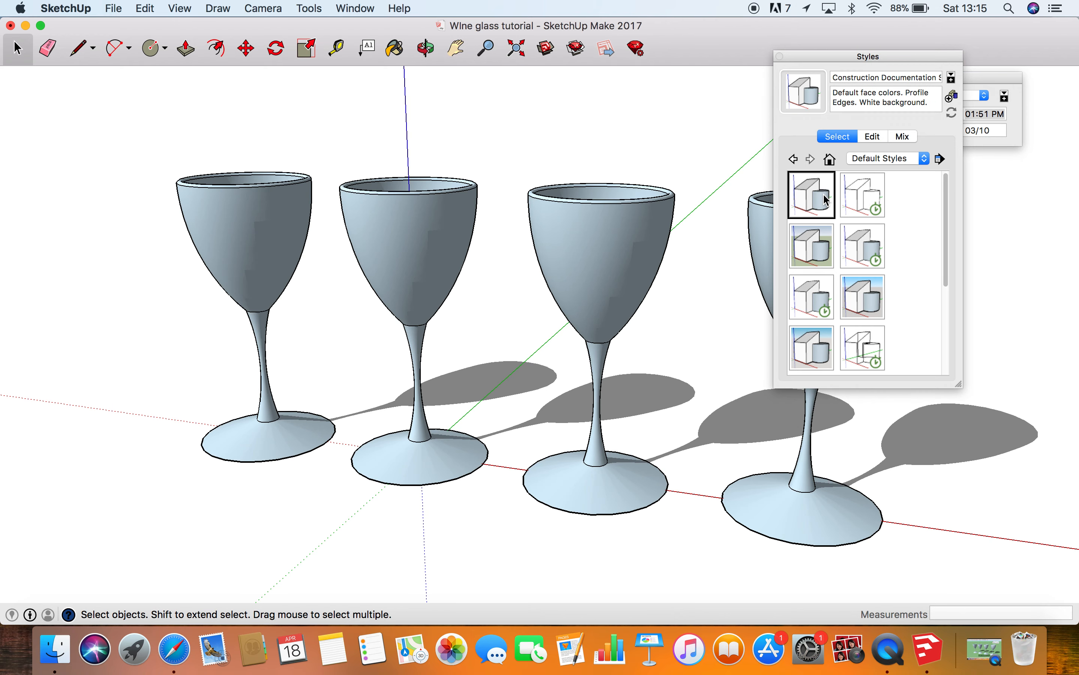
{"action": "left_click", "coordinate": [814, 256]}
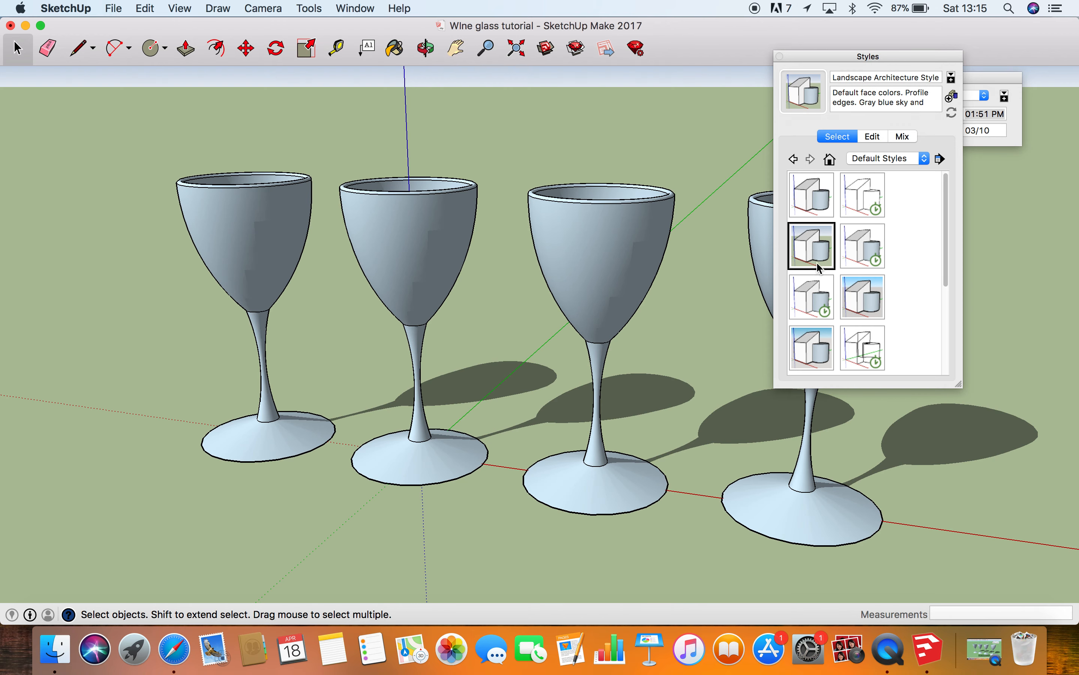
{"action": "left_click", "coordinate": [816, 195]}
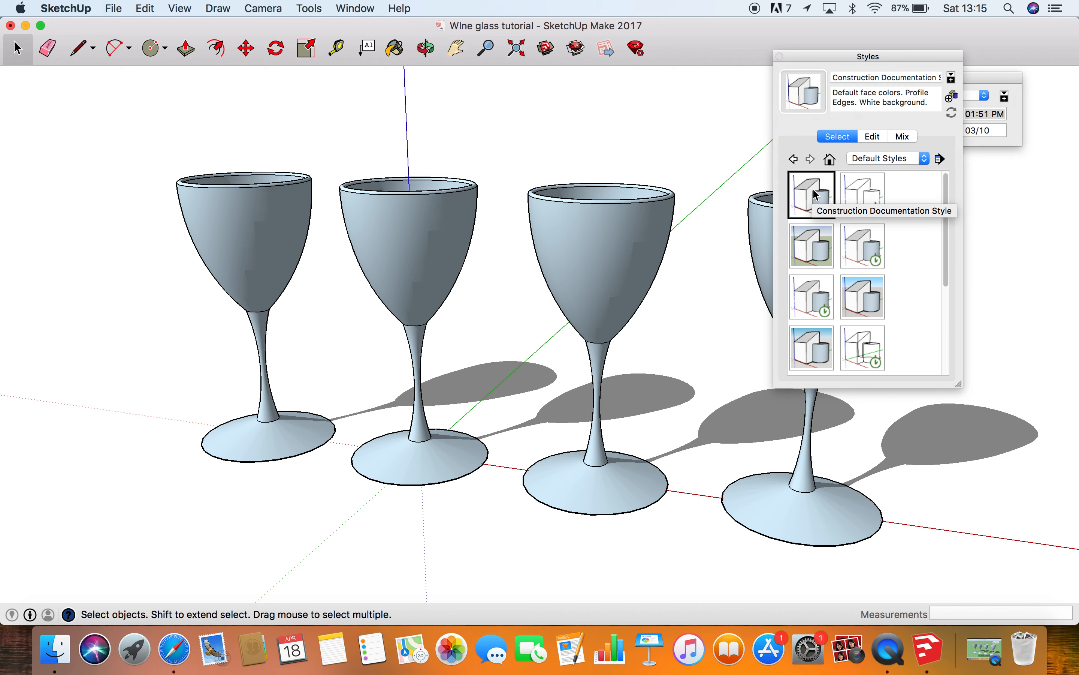
{"action": "left_click", "coordinate": [878, 349]}
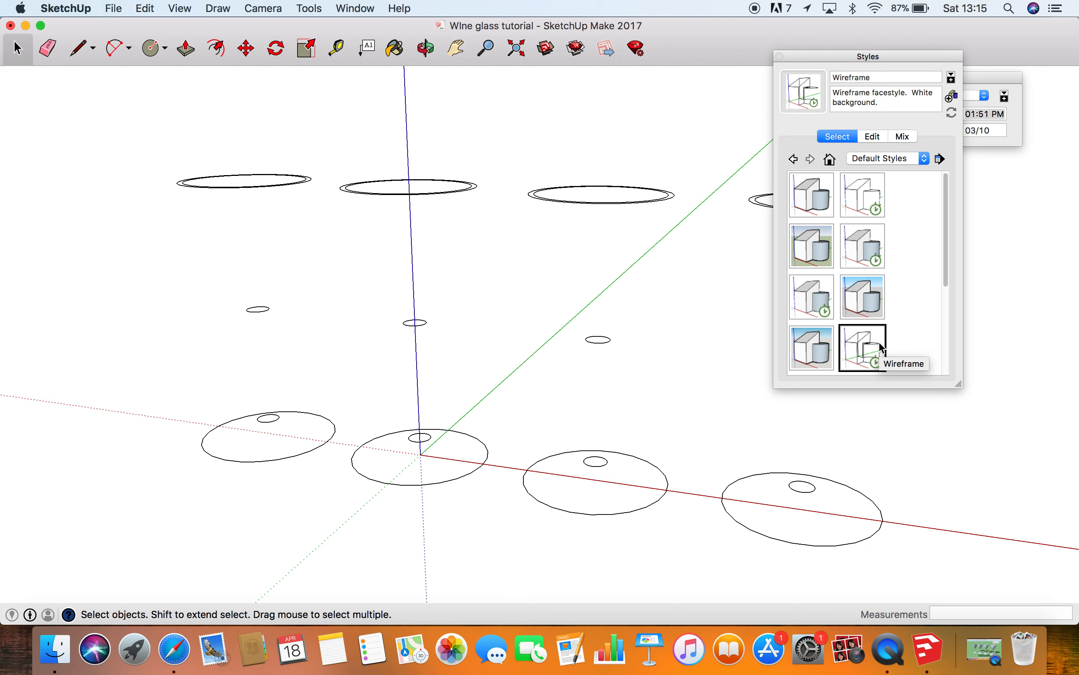
{"action": "left_click", "coordinate": [825, 354]}
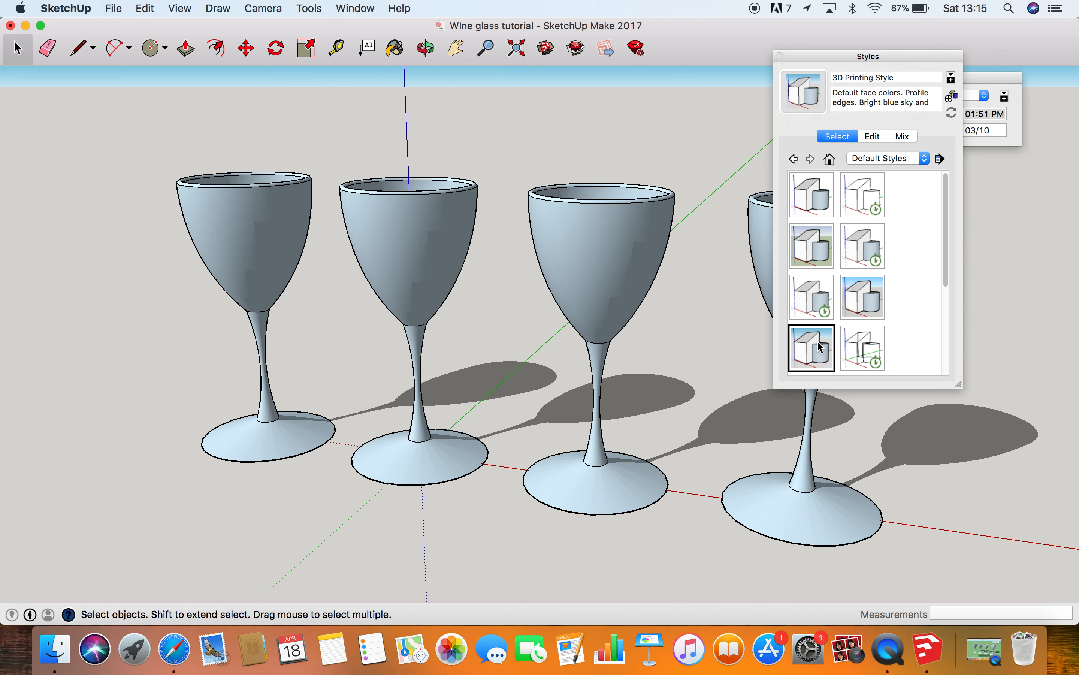
- Compare the Shaded with textures, Urban Planning, Construction Documentation and Landscape Architecture styles on the wine glasses
{"action": "left_click", "coordinate": [819, 300]}
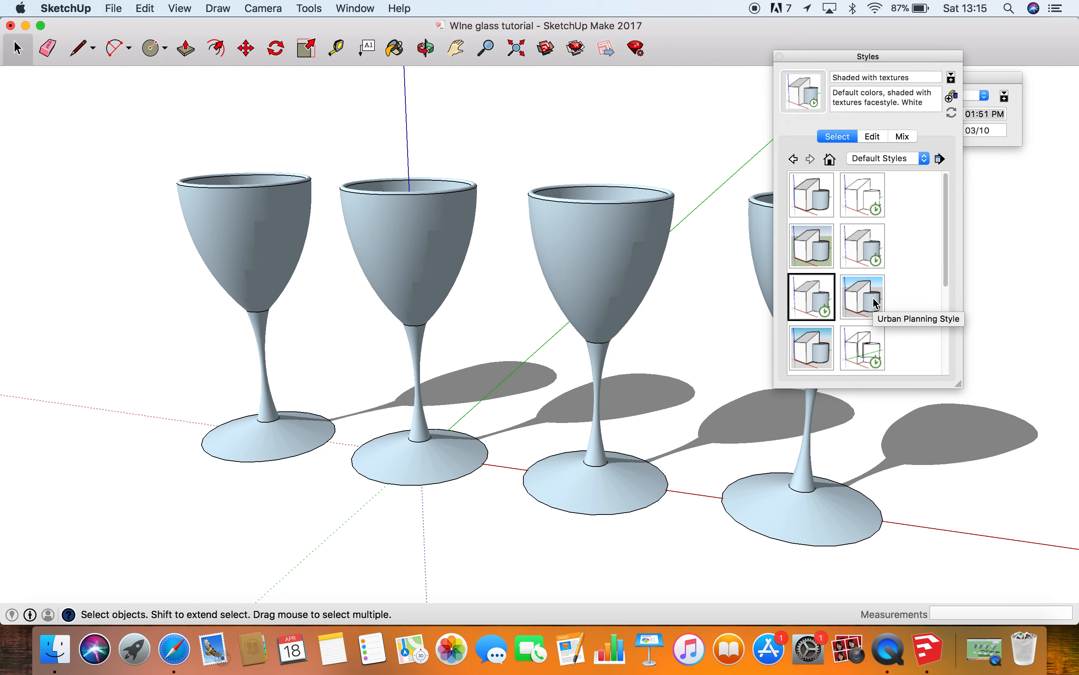
{"action": "left_click", "coordinate": [874, 298]}
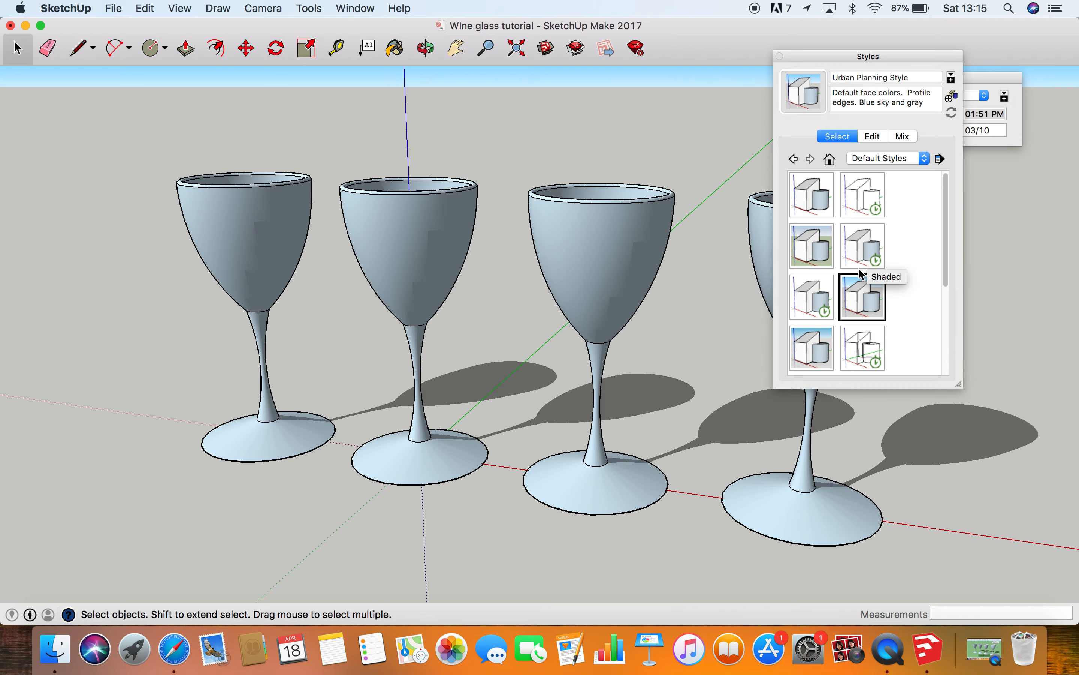
{"action": "left_click", "coordinate": [821, 300]}
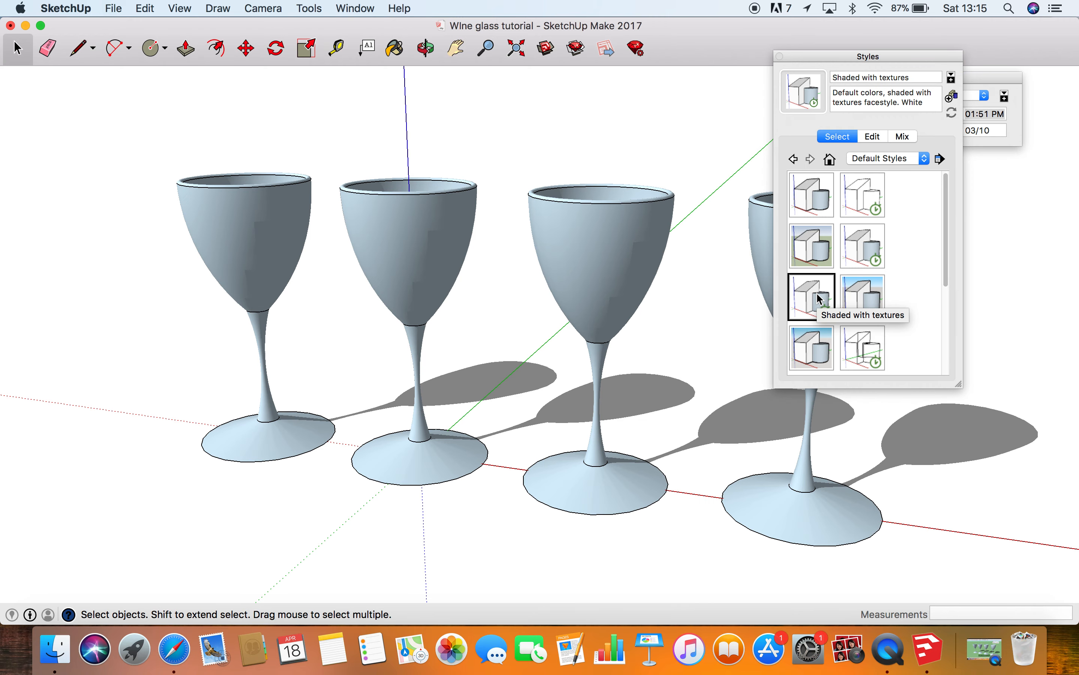
{"action": "left_click", "coordinate": [821, 199]}
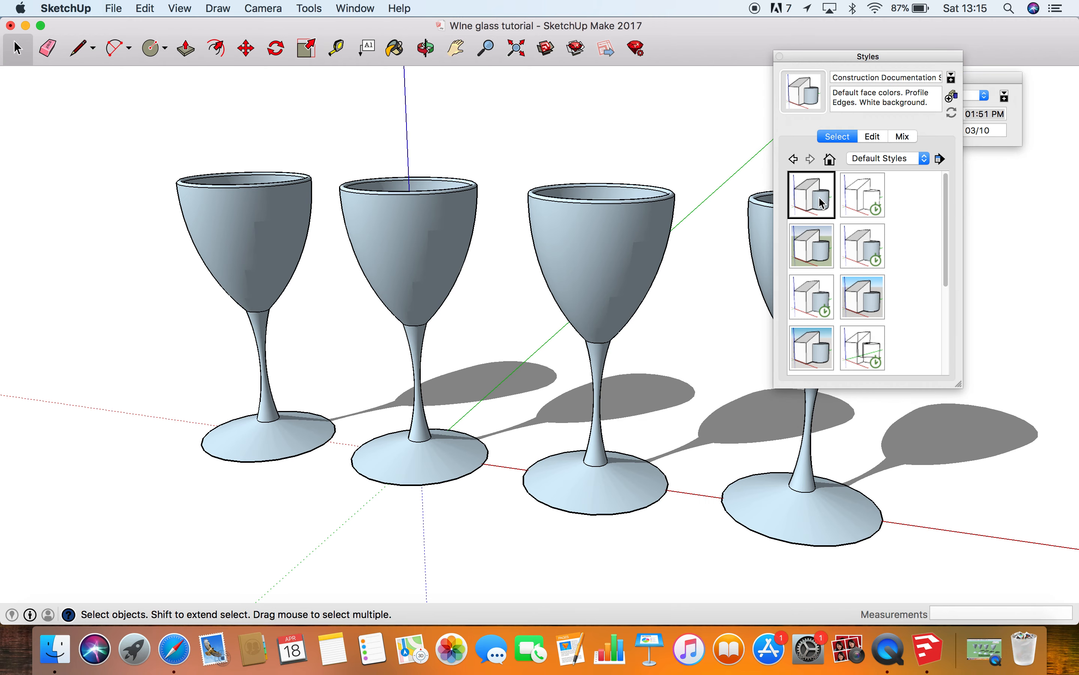
{"action": "left_click", "coordinate": [825, 302]}
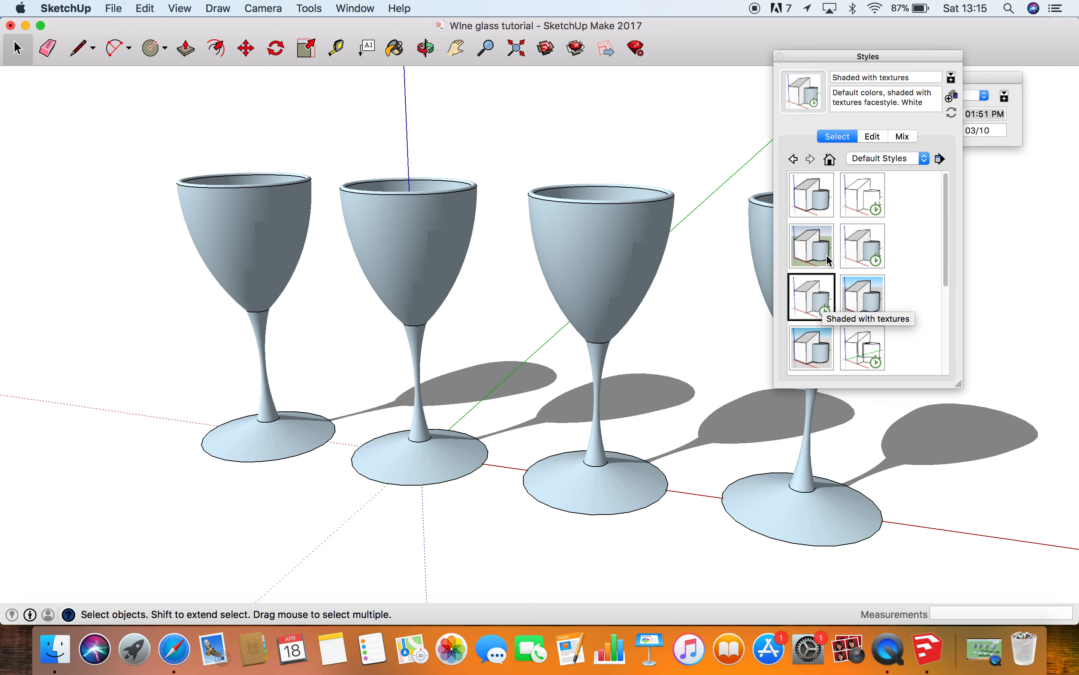
{"action": "left_click", "coordinate": [869, 201]}
{"action": "left_click", "coordinate": [829, 237]}
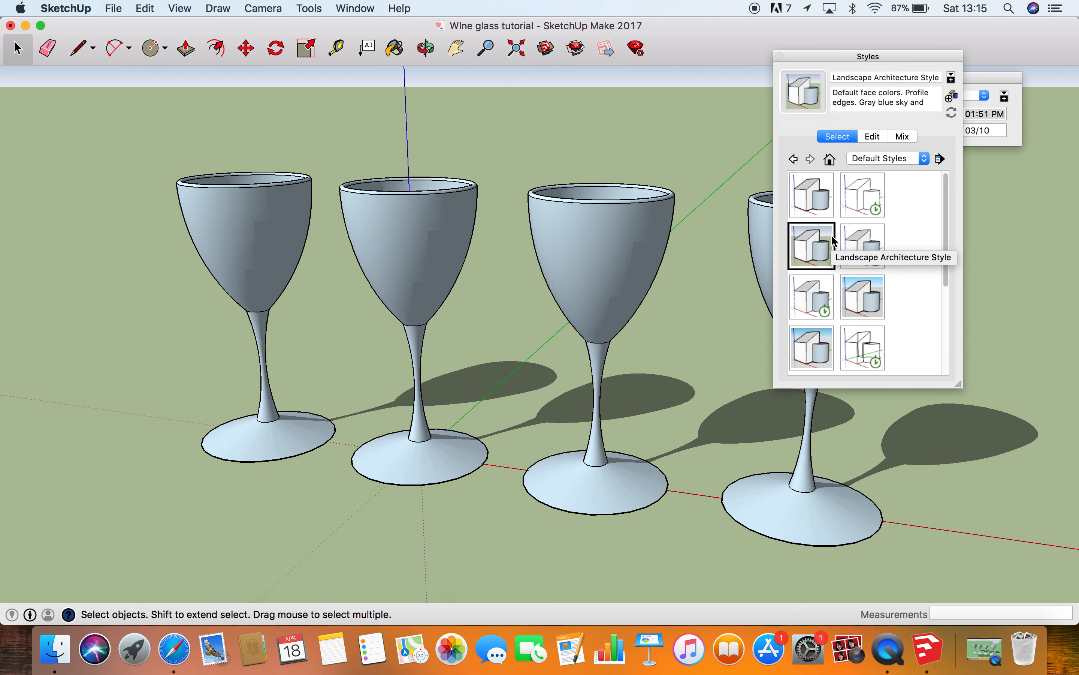
{"action": "left_click", "coordinate": [817, 198]}
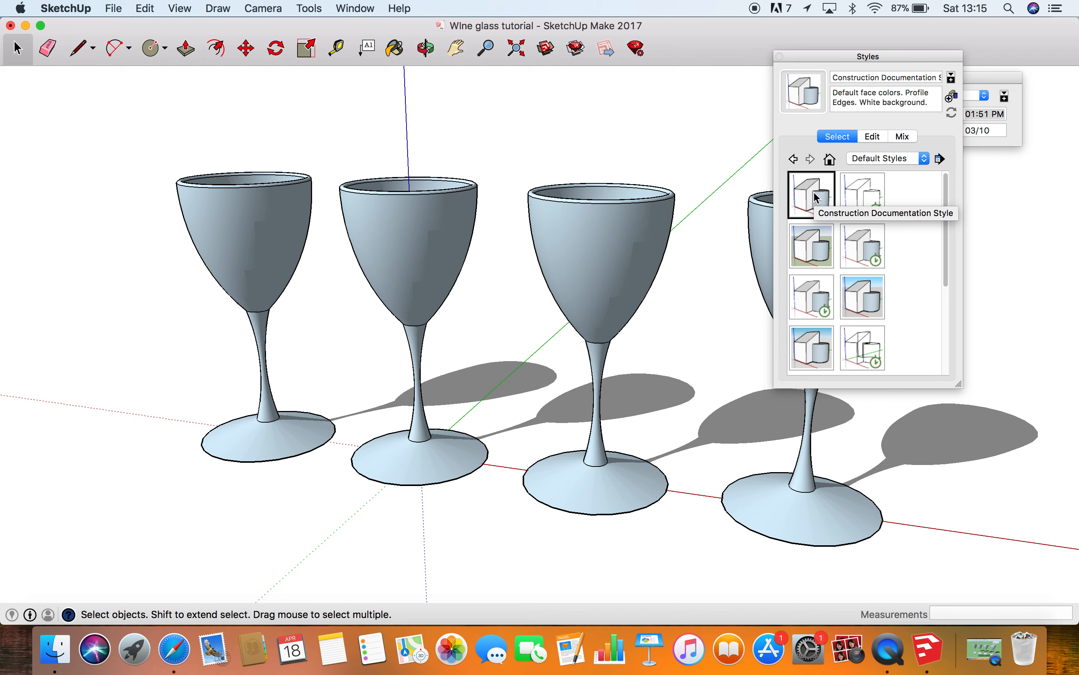
- Apply the Shaded with textures style to the model and close the Styles browser
{"action": "left_click", "coordinate": [815, 298]}
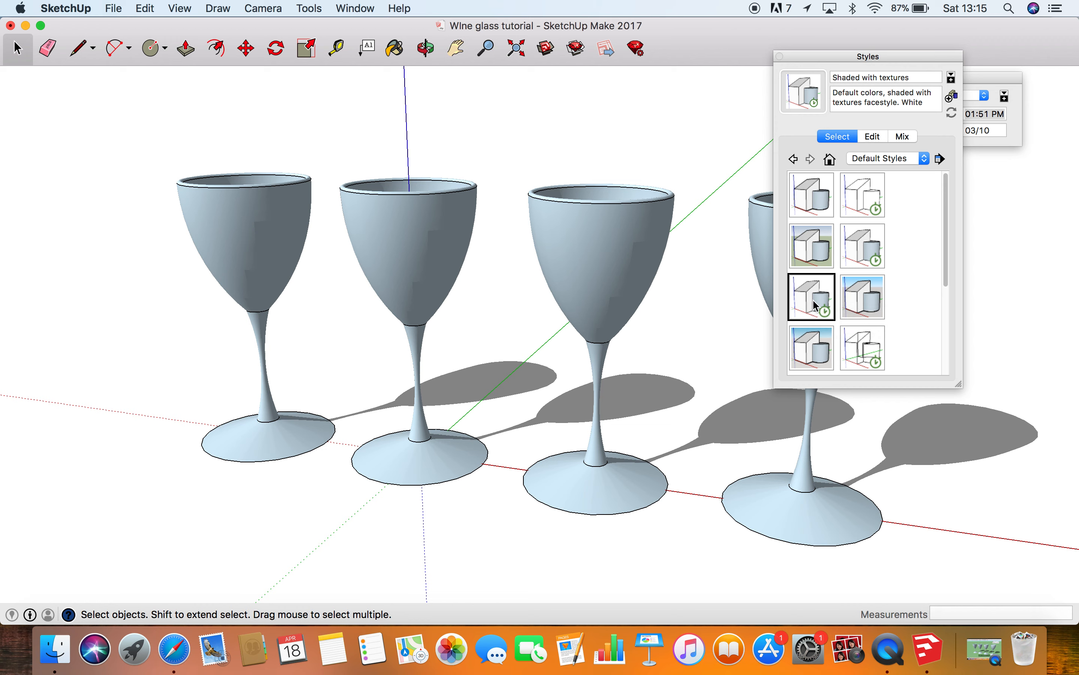
{"action": "left_click", "coordinate": [780, 56]}
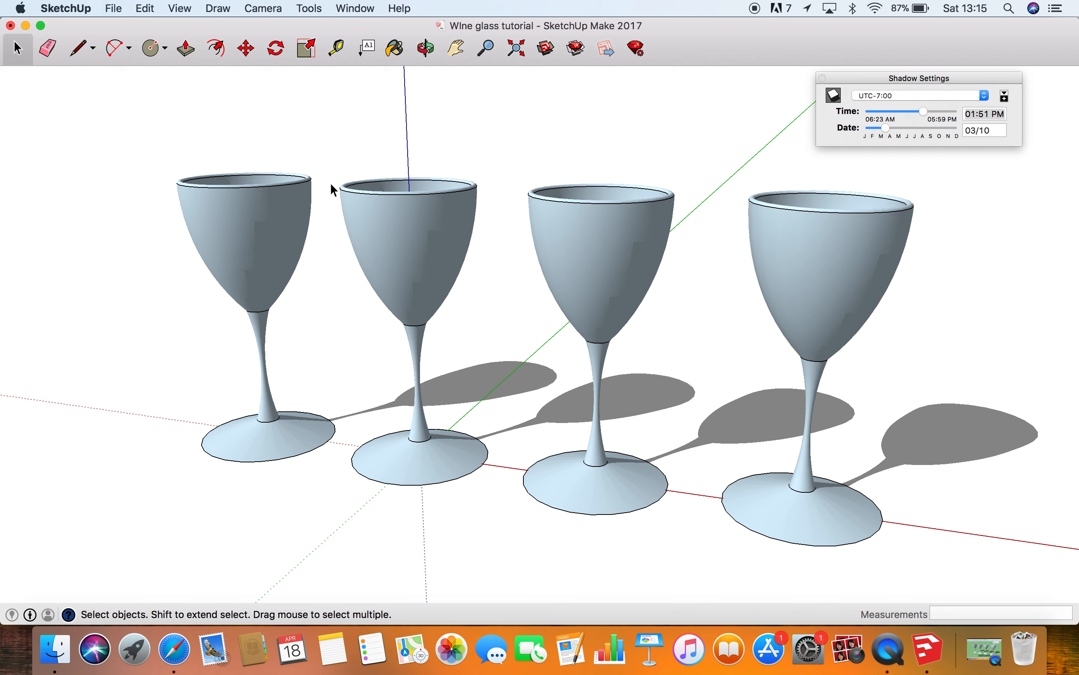
- Turn off the edge display on the glasses and hide the drawing axes
{"action": "left_click", "coordinate": [178, 7]}
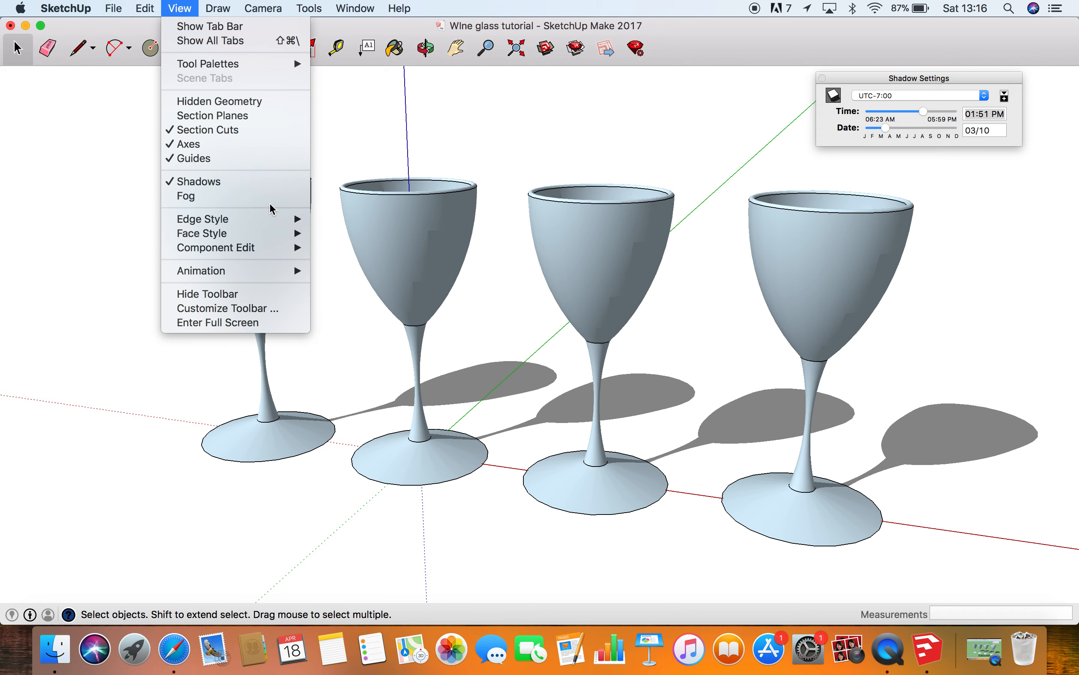
{"action": "mouse_move", "coordinate": [277, 219]}
{"action": "left_click", "coordinate": [320, 216]}
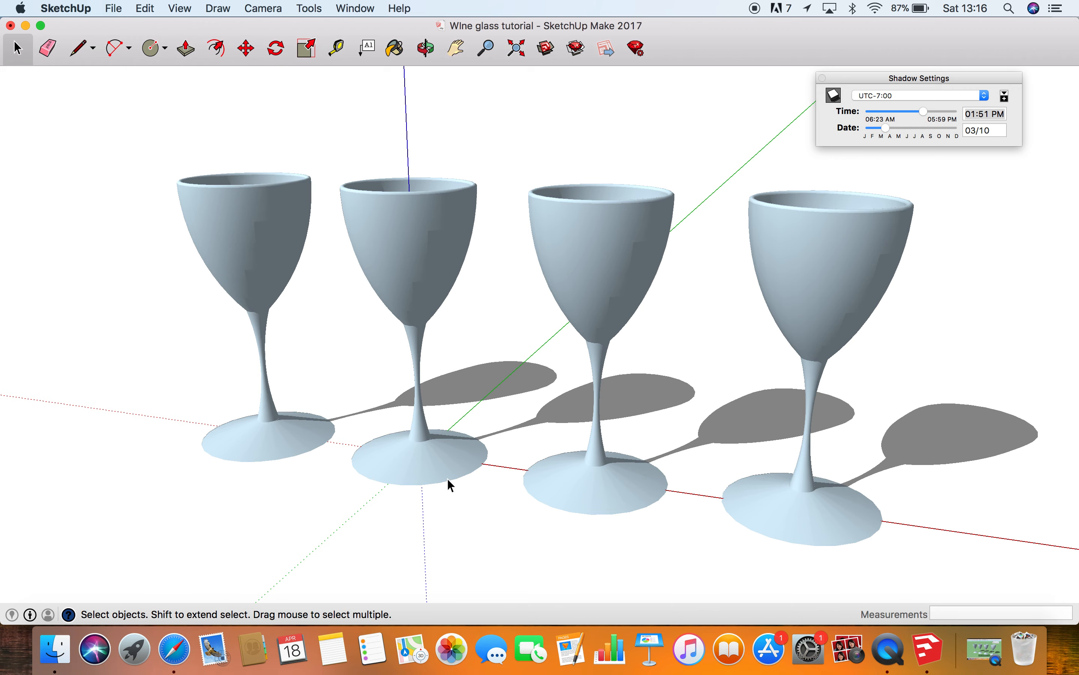
{"action": "left_click", "coordinate": [338, 7]}
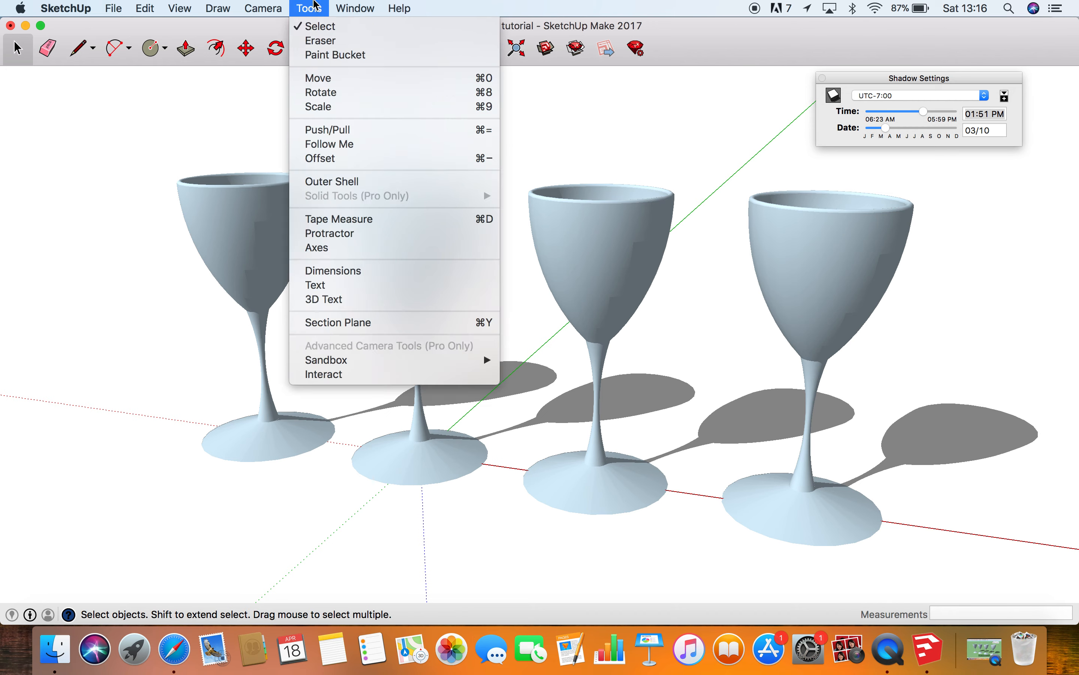
{"action": "mouse_move", "coordinate": [190, 8]}
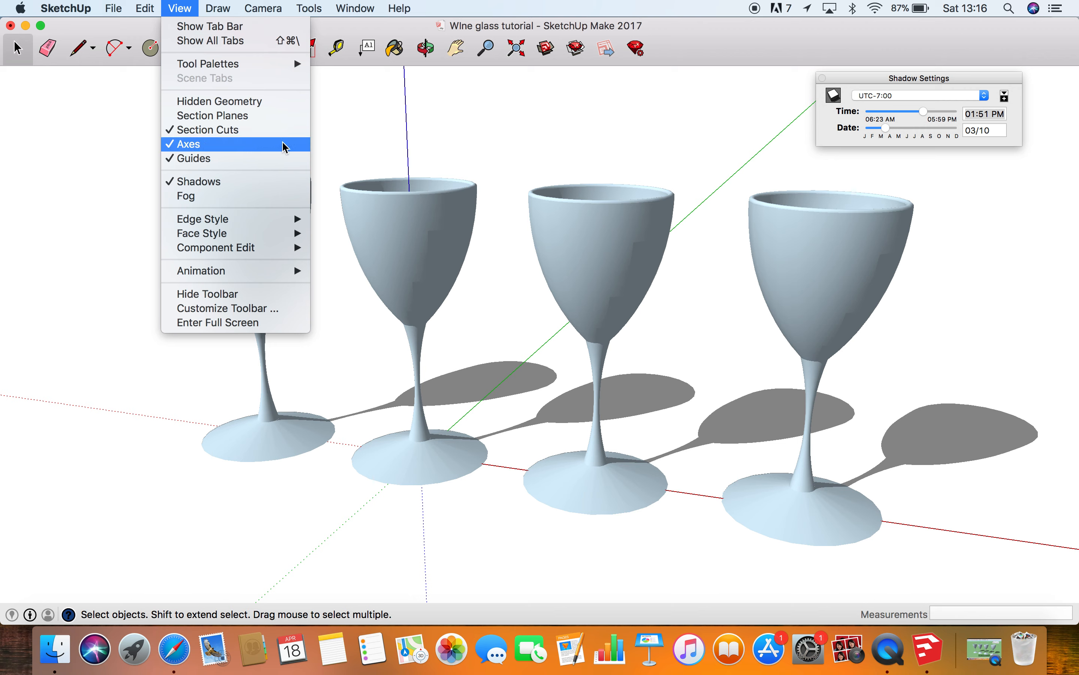
{"action": "left_click", "coordinate": [203, 145]}
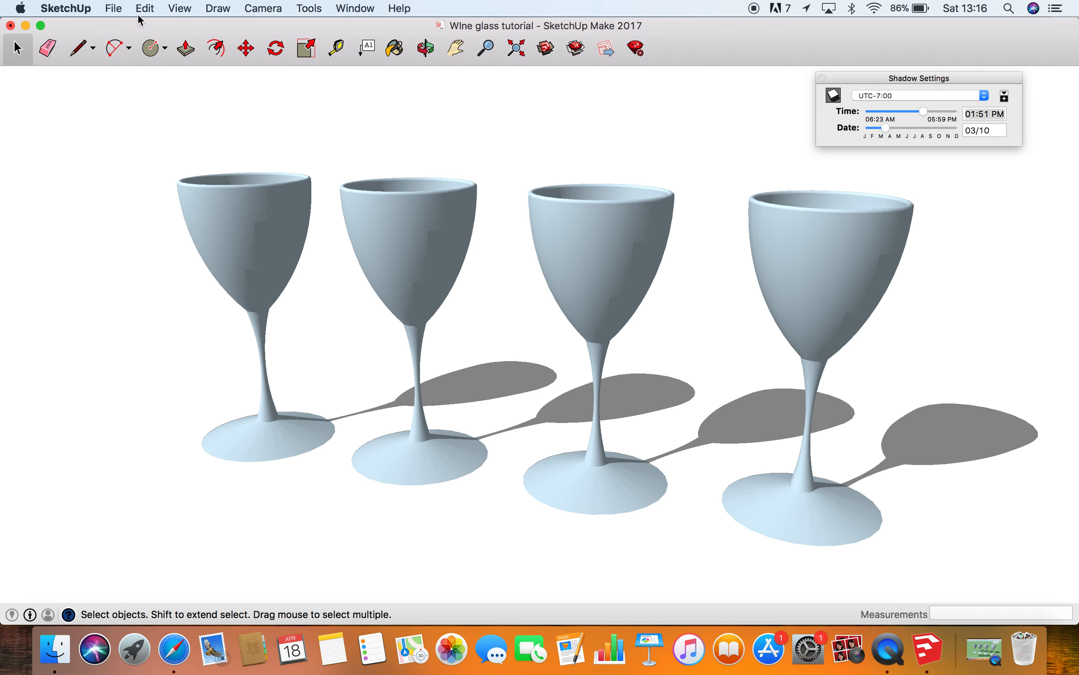
- Start exporting the current view of the four glasses as a 2D graphic
{"action": "left_click", "coordinate": [114, 8]}
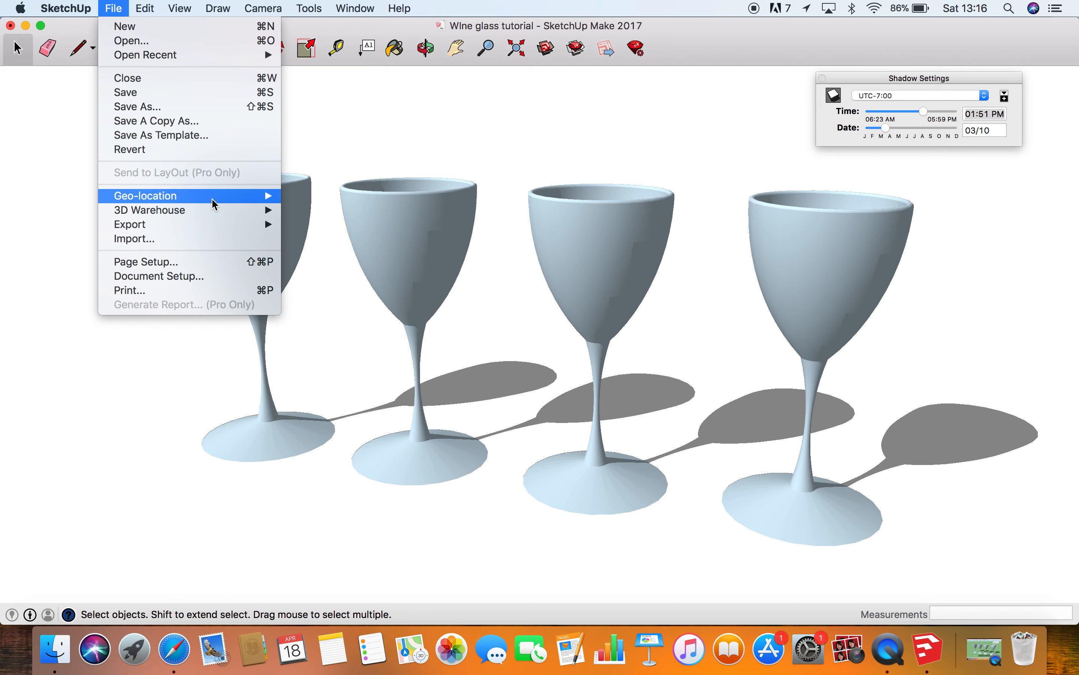
{"action": "mouse_move", "coordinate": [214, 229]}
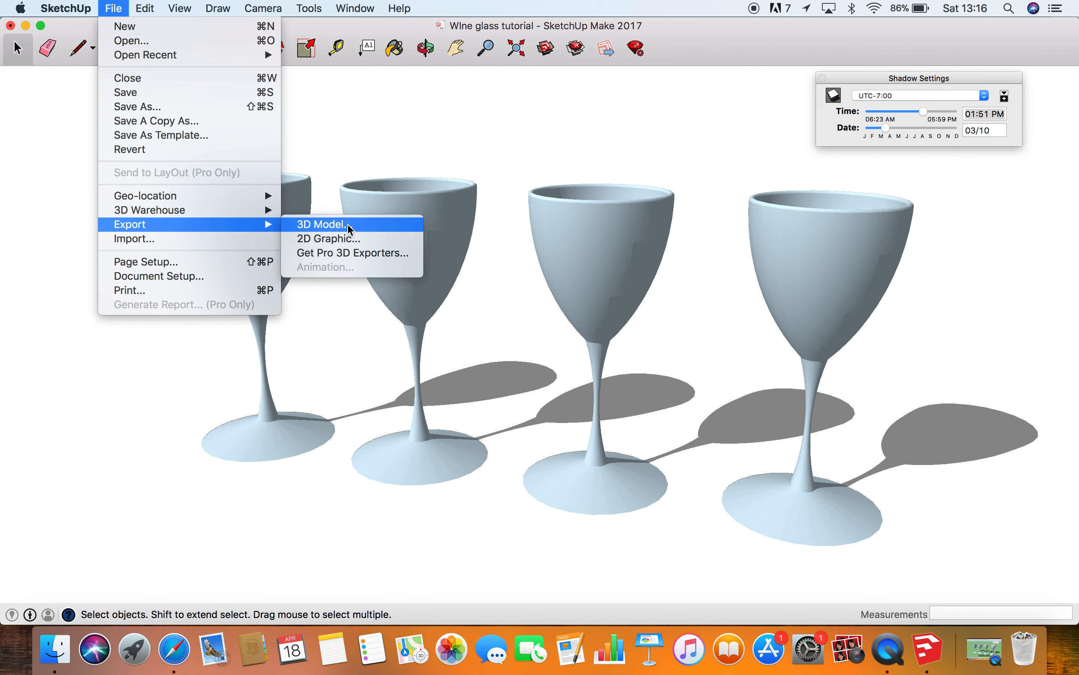
{"action": "left_click", "coordinate": [340, 237]}
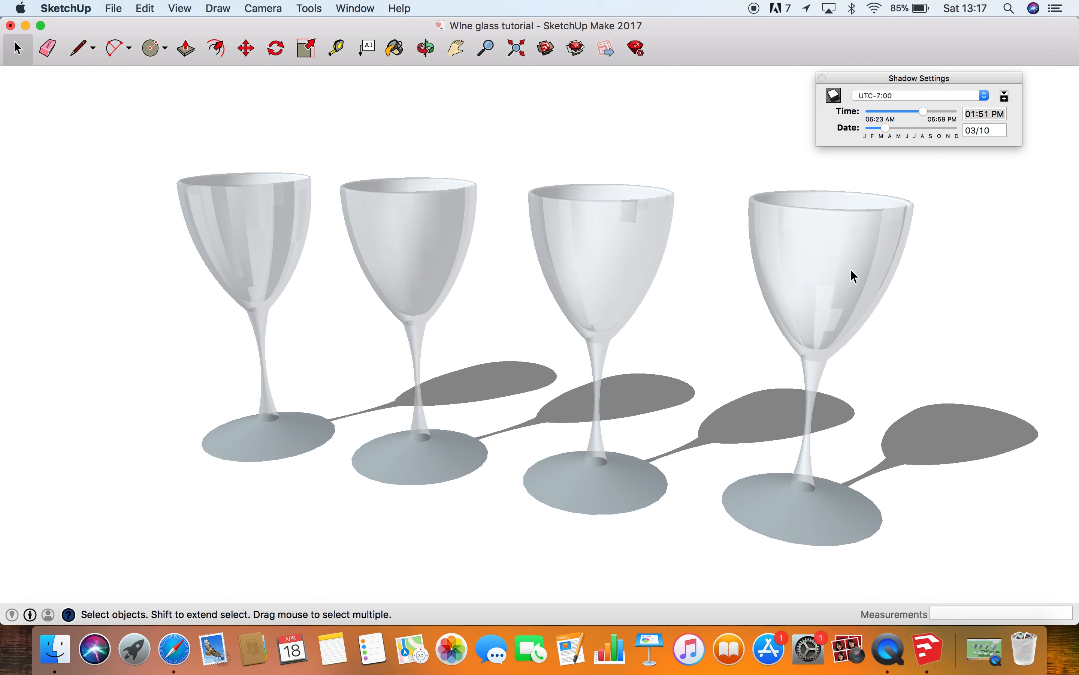
- Turn off the shadows in the transparent view of the glasses
{"action": "left_click", "coordinate": [178, 9]}
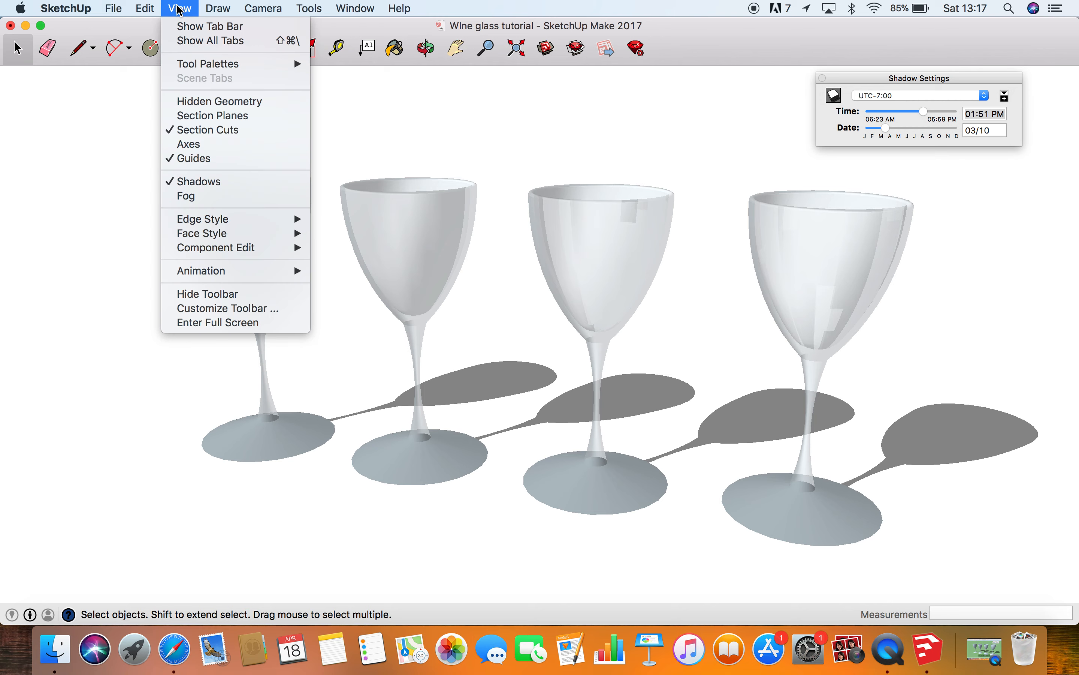
{"action": "left_click", "coordinate": [178, 8]}
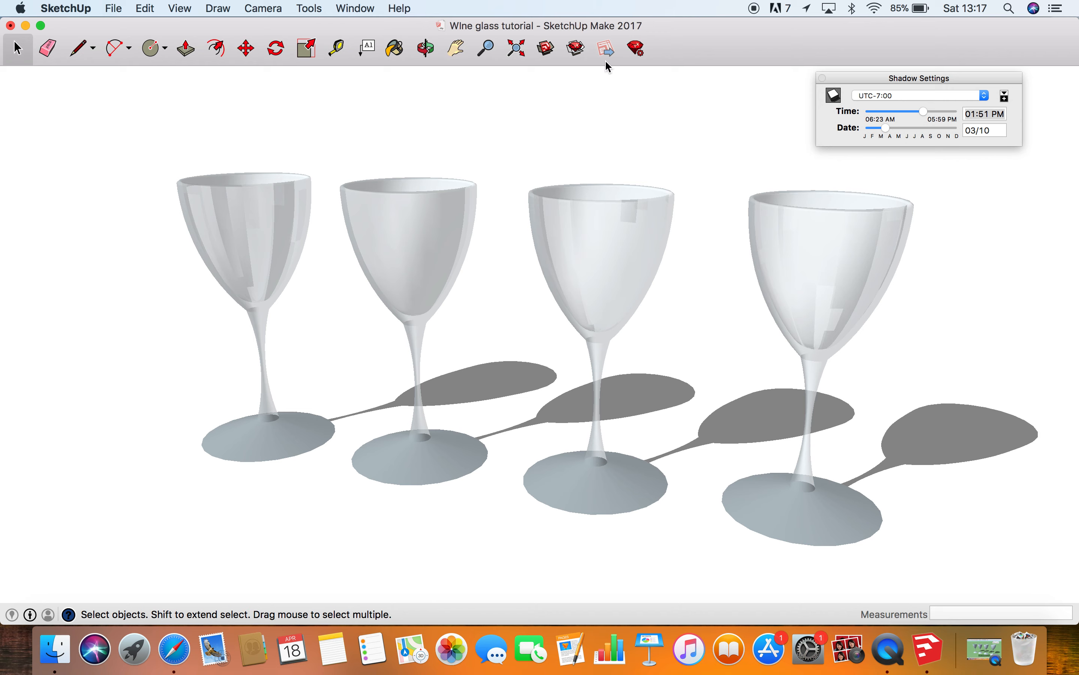
{"action": "left_click", "coordinate": [183, 8]}
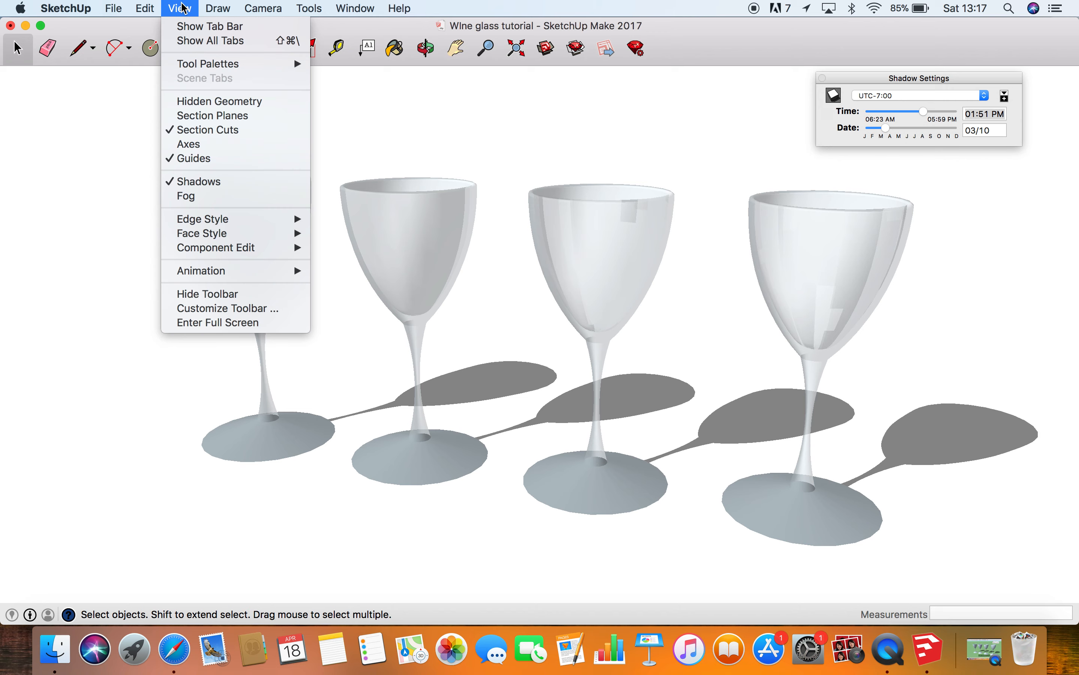
{"action": "left_click", "coordinate": [206, 181]}
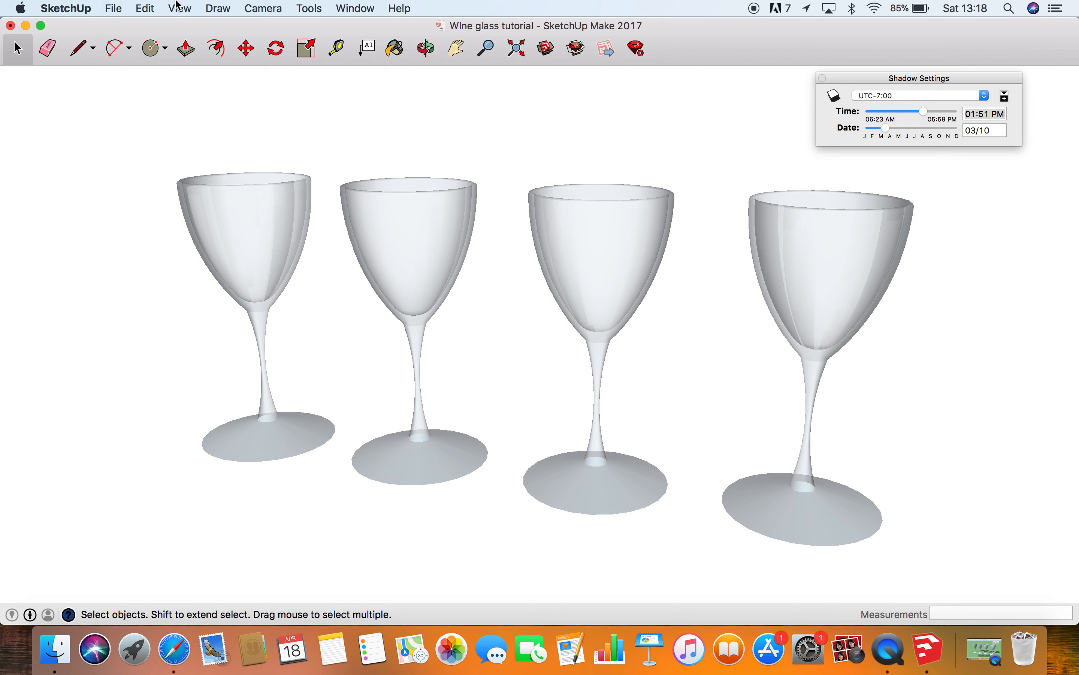
- Export the shadowless transparent view as a 2D JPEG image named "WIne glass xray" to the Desktop
{"action": "left_click", "coordinate": [113, 6]}
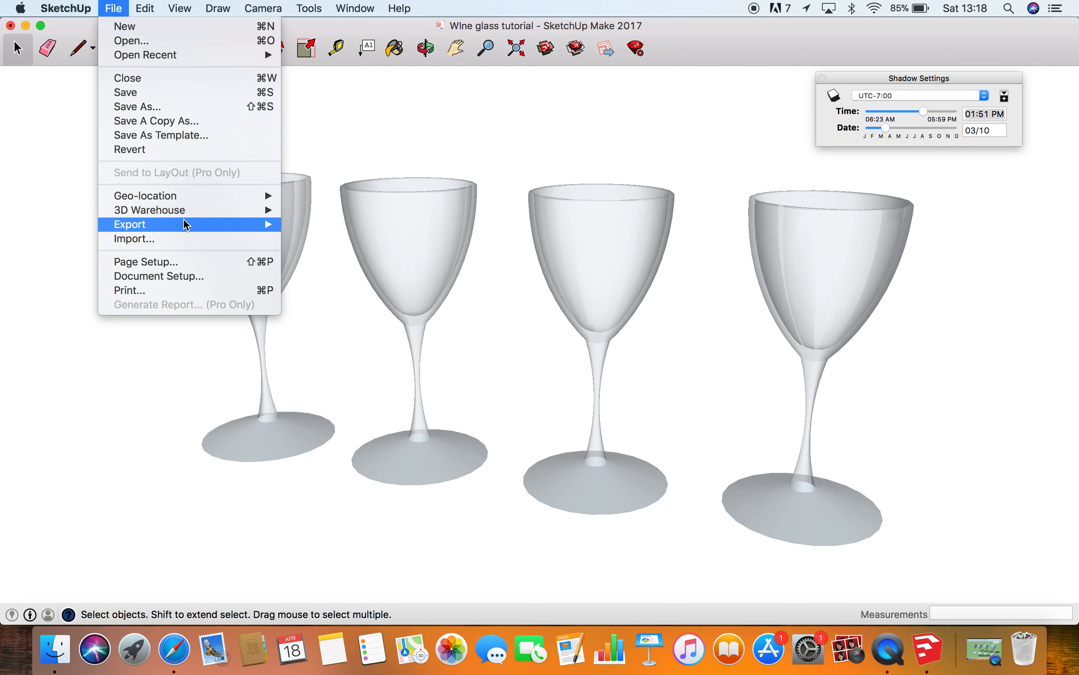
{"action": "mouse_move", "coordinate": [196, 226]}
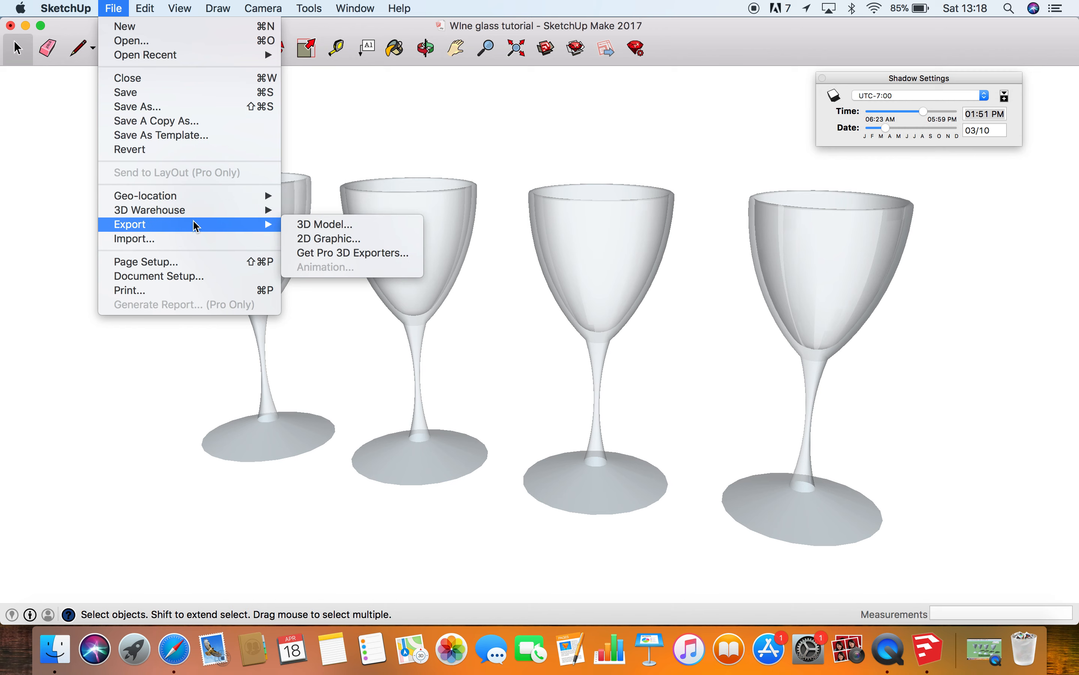
{"action": "left_click", "coordinate": [335, 239]}
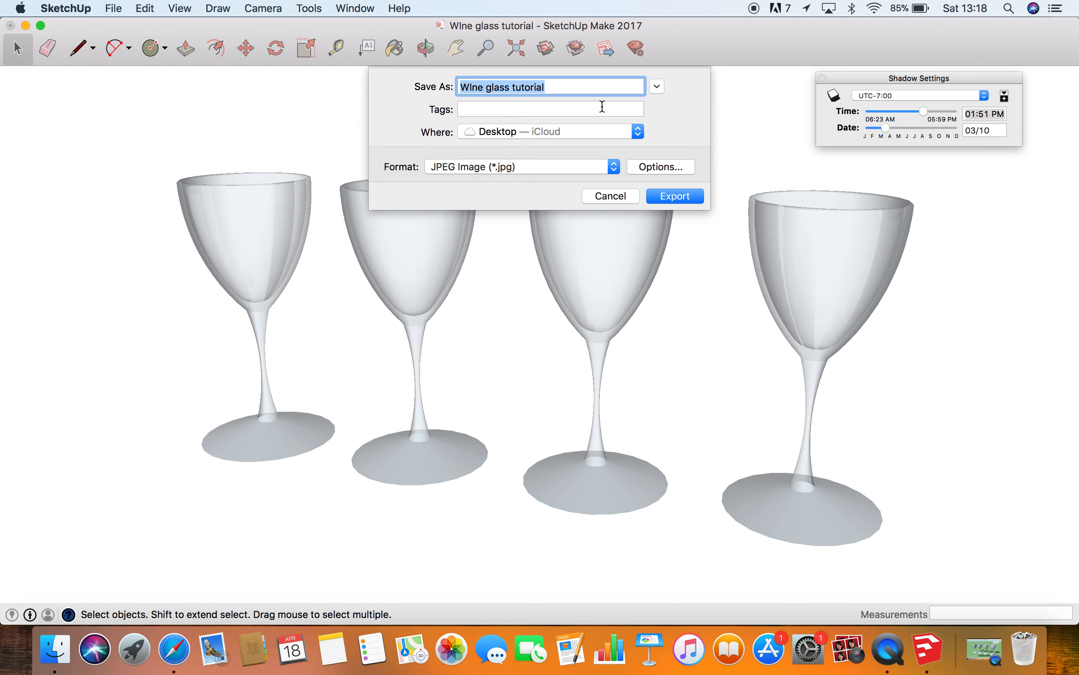
{"action": "left_click", "coordinate": [563, 85]}
{"action": "key", "text": "BackSpace"}
{"action": "key", "text": "BackSpace"}
{"action": "key", "text": "BackSpace"}
{"action": "key", "text": "BackSpace"}
{"action": "key", "text": "BackSpace"}
{"action": "key", "text": "BackSpace"}
{"action": "key", "text": "BackSpace"}
{"action": "key", "text": "BackSpace"}
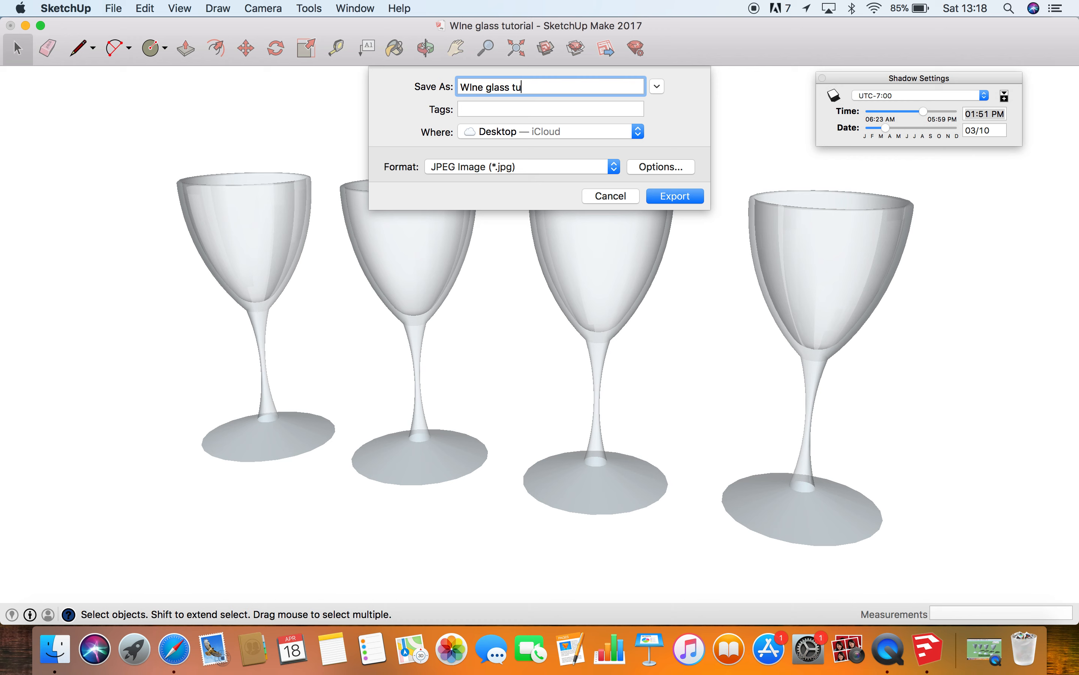
{"action": "type", "text": "xray"}
{"action": "left_click", "coordinate": [673, 198]}
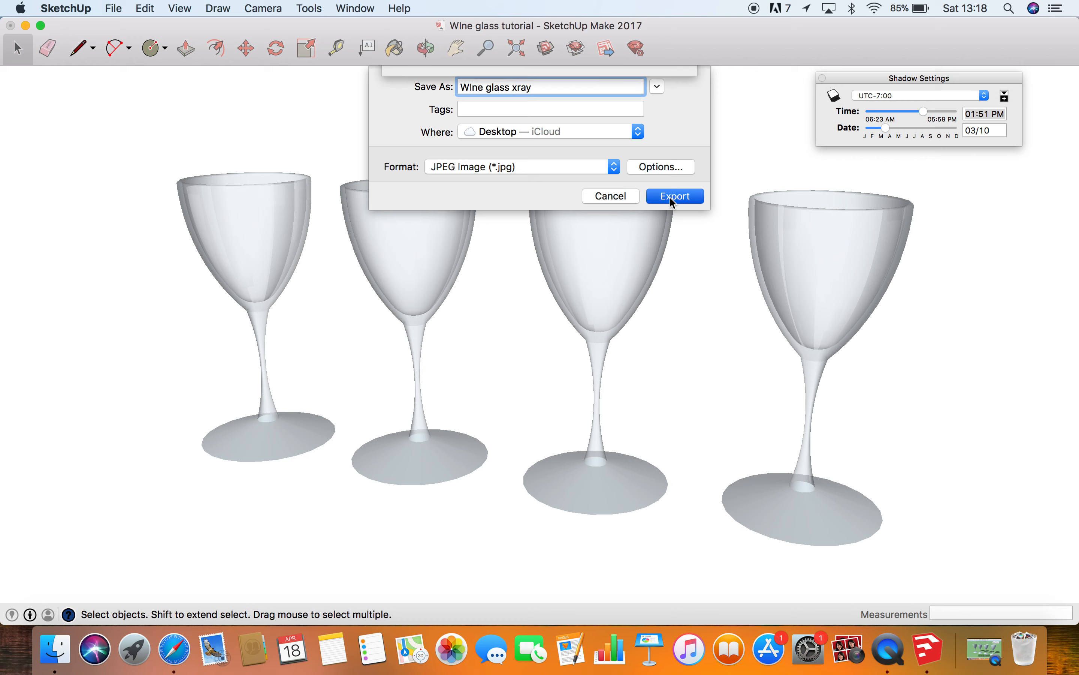